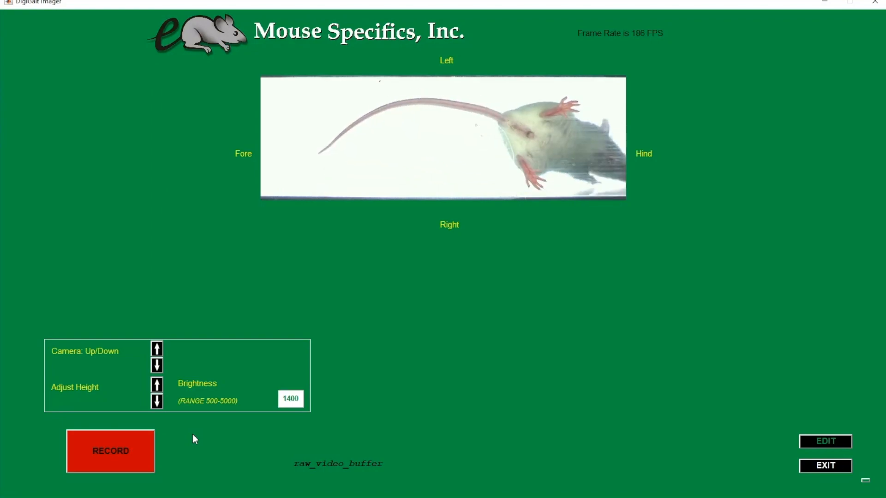
# Record a video of the mouse on the belt, stop the recording and open it for editing.
pyautogui.click(118, 458)
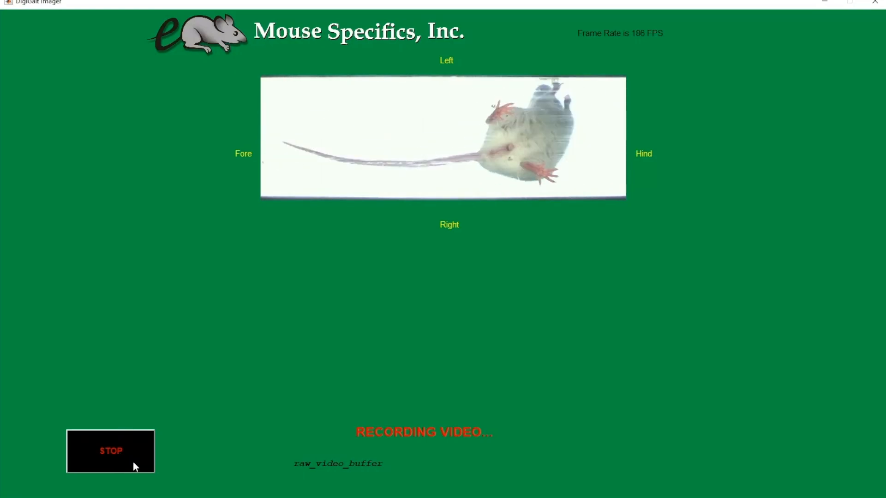
pyautogui.click(134, 466)
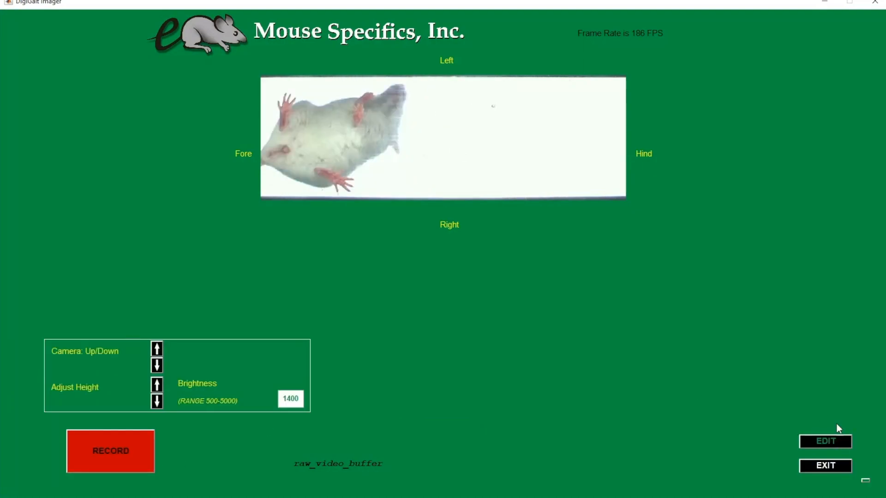
pyautogui.click(833, 441)
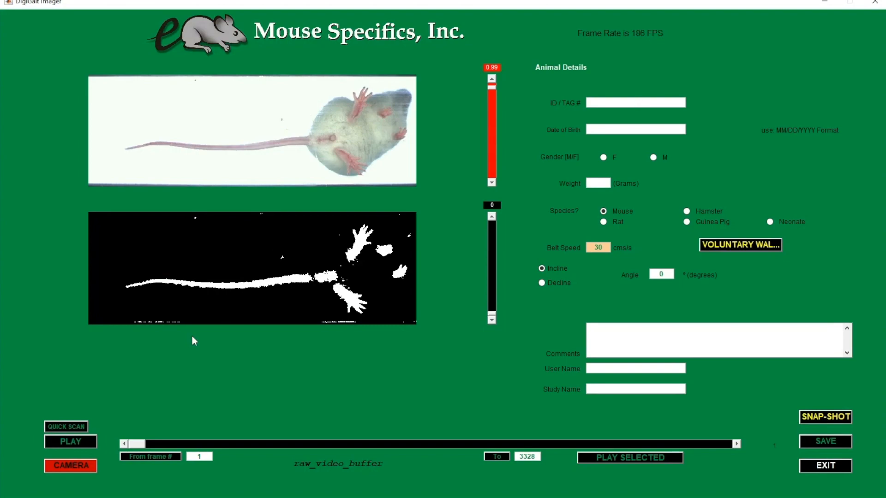
# Review the recorded video for steady walking and set the start of the selection to frame 1181.
pyautogui.moveTo(136, 444); pyautogui.dragTo(194, 445)
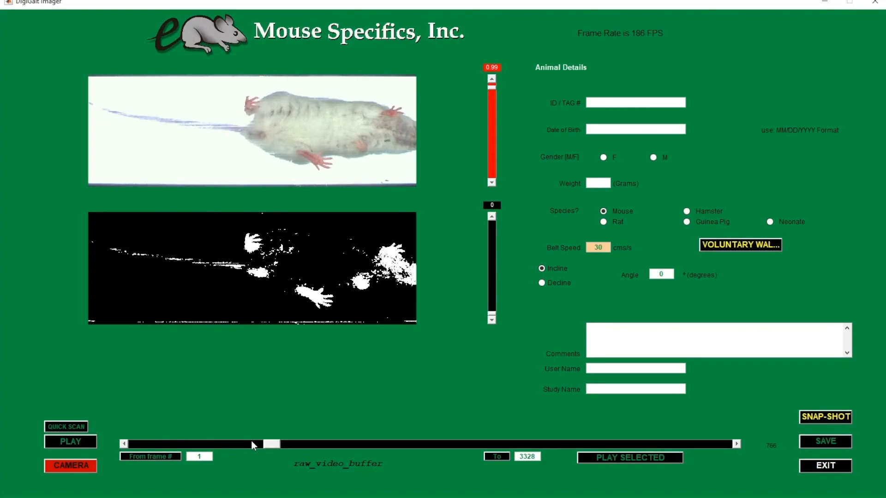
pyautogui.click(74, 445)
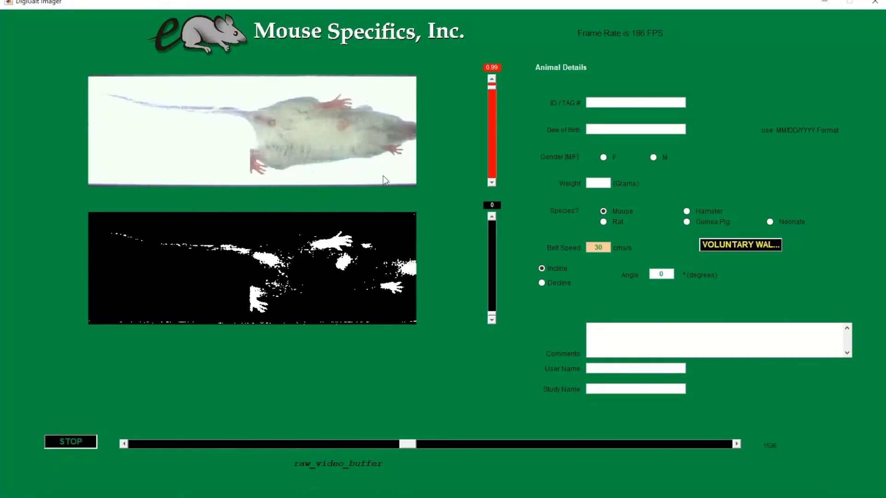
pyautogui.click(76, 442)
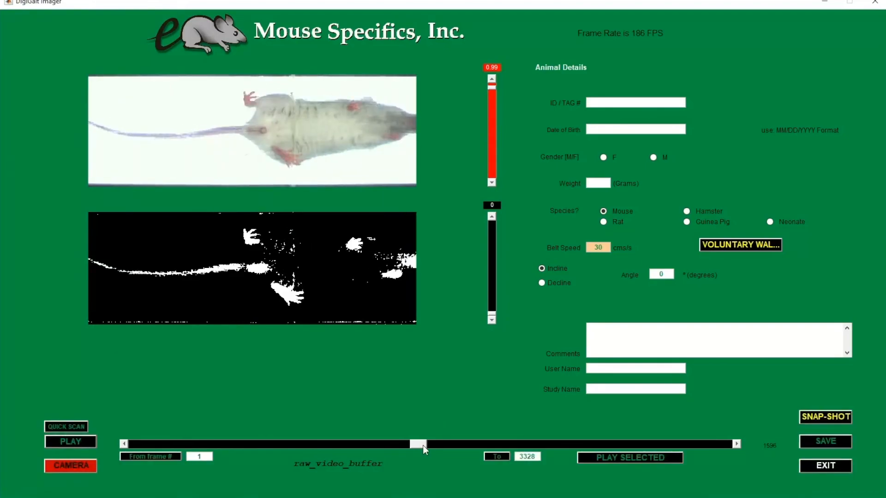
pyautogui.moveTo(364, 447); pyautogui.dragTo(363, 447)
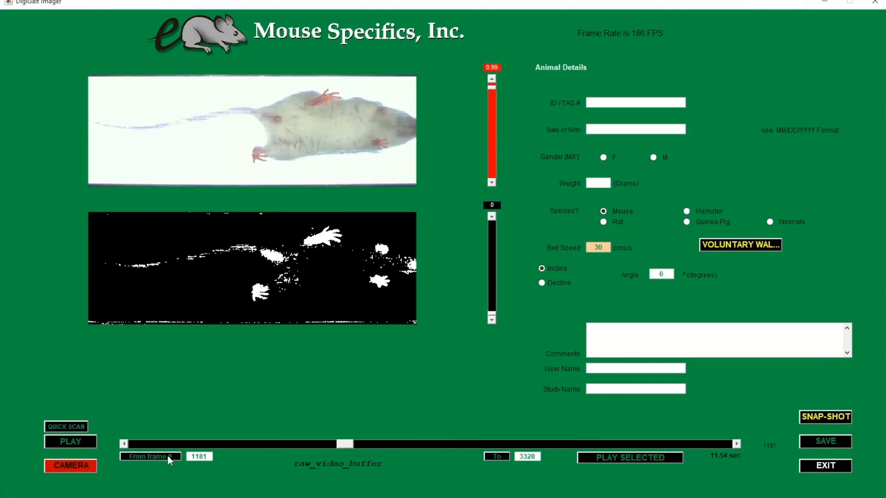
# Play on from the start frame, set the end of the selection to frame 1858 and play the selected section.
pyautogui.click(84, 443)
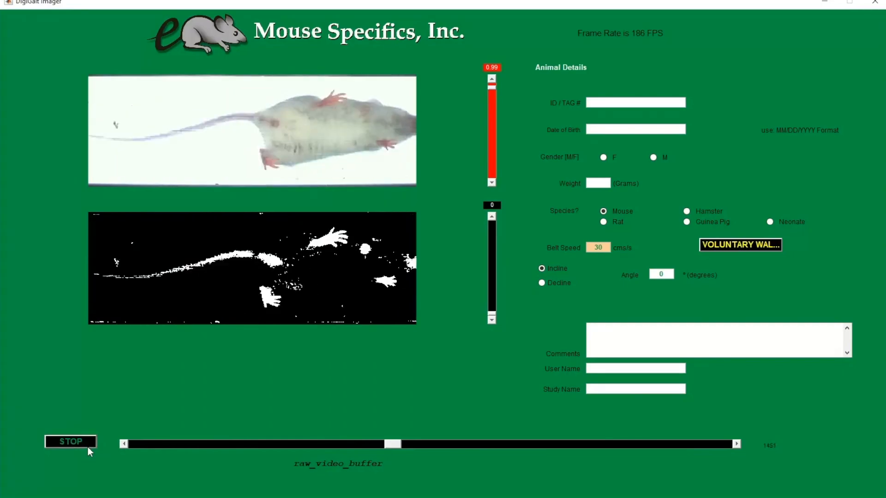
pyautogui.click(88, 449)
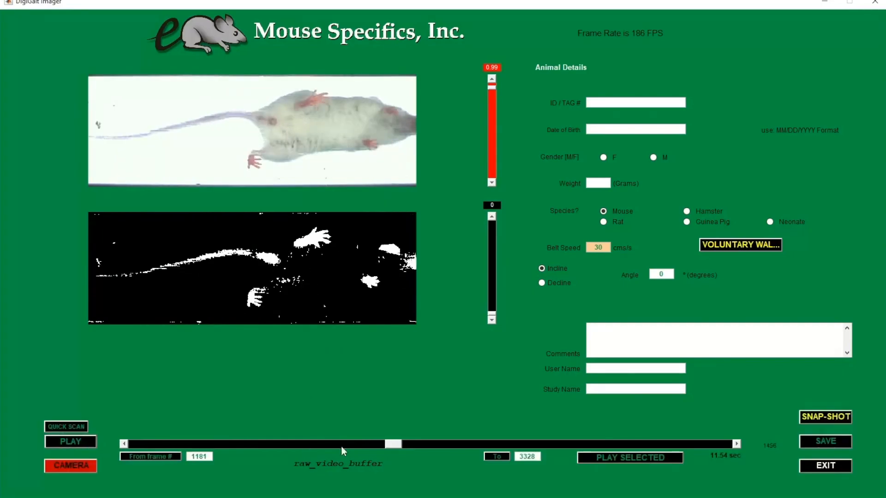
pyautogui.moveTo(399, 447); pyautogui.dragTo(444, 445)
pyautogui.click(491, 454)
pyautogui.moveTo(458, 445)
pyautogui.mouseDown()
pyautogui.moveTo(474, 444)
pyautogui.moveTo(465, 447)
pyautogui.mouseUp()
pyautogui.click(494, 454)
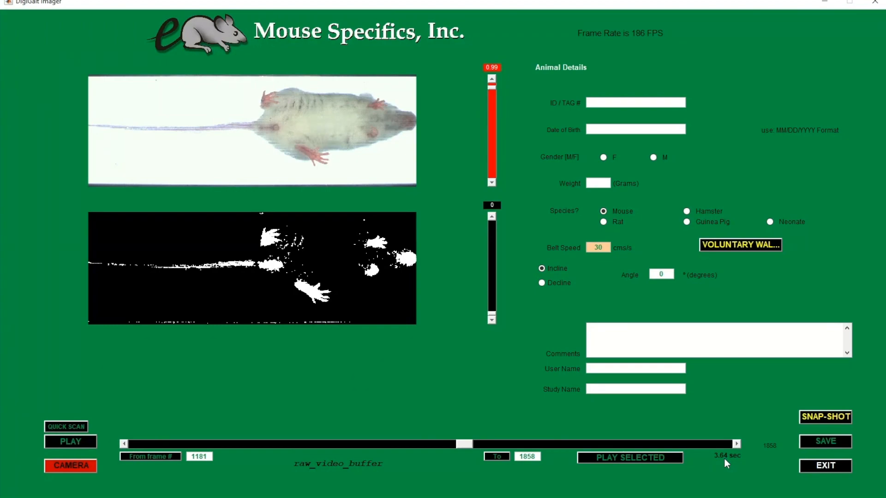
pyautogui.click(612, 461)
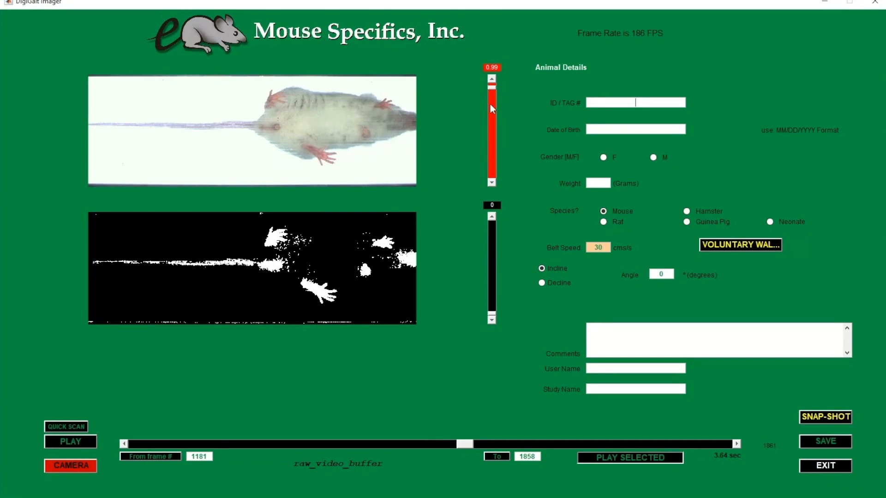
# Lower the red threshold to 0.858 to isolate the paws and replay the selected section.
pyautogui.moveTo(492, 84); pyautogui.dragTo(490, 115)
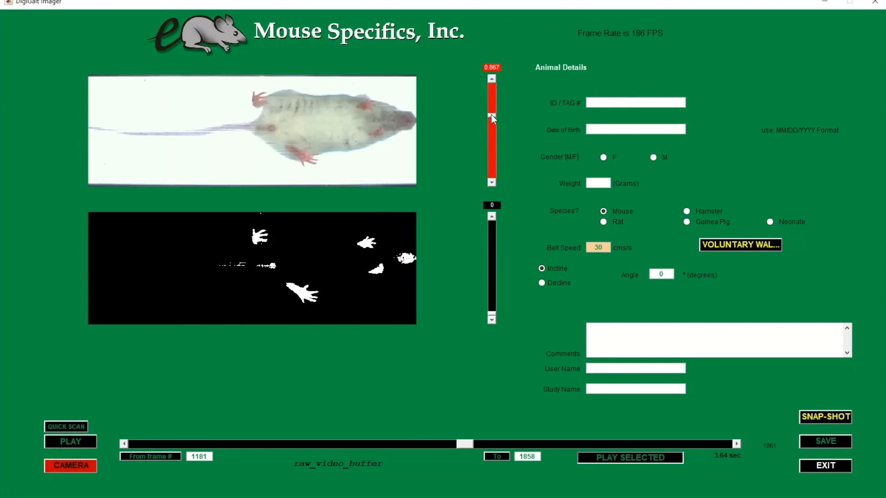
pyautogui.moveTo(492, 149); pyautogui.dragTo(489, 113)
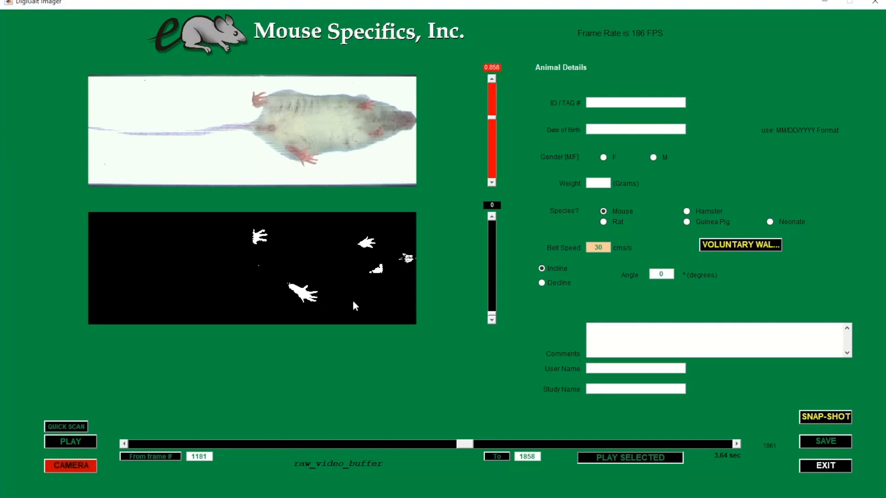
pyautogui.click(616, 460)
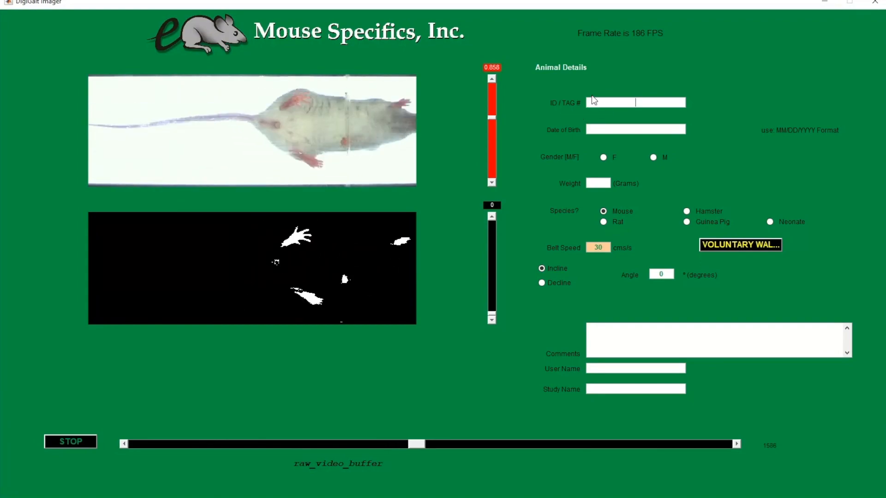
# Fill in the animal details with ID test2, species Mouse, belt speed 30 cm/s and an incline angle of 0 degrees.
pyautogui.write('test2')
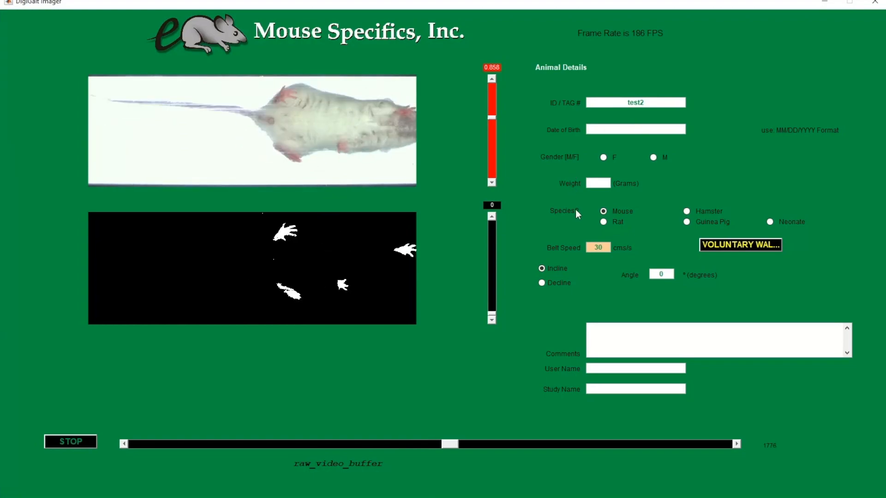
pyautogui.click(609, 211)
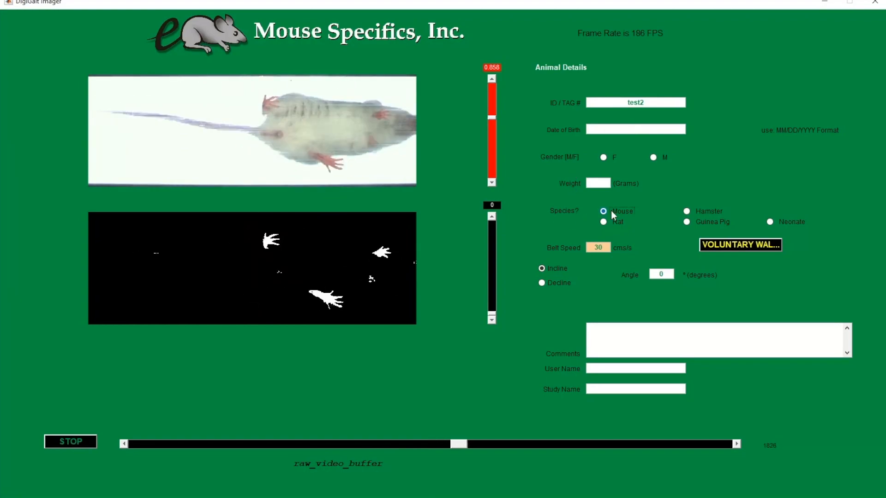
pyautogui.doubleClick(603, 247)
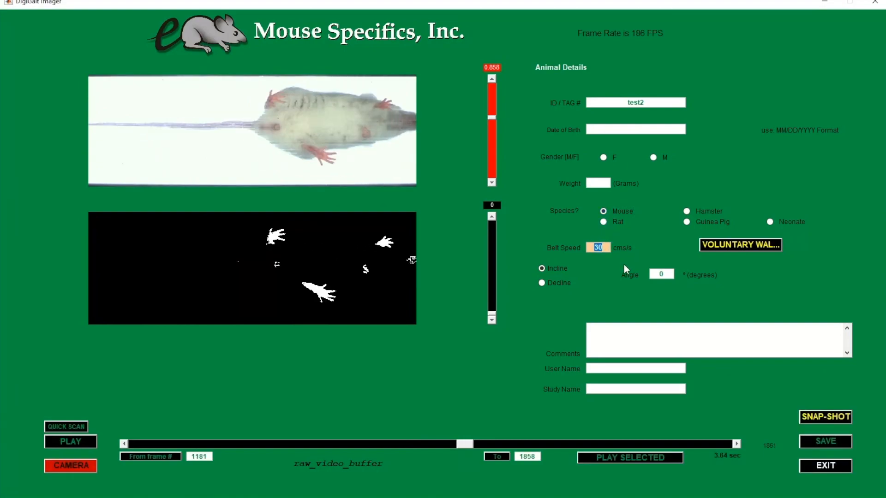
pyautogui.click(550, 269)
pyautogui.click(546, 268)
pyautogui.doubleClick(655, 274)
pyautogui.click(669, 290)
# Save the selected section as test2_30cms_0degUP.AVI in the Demonstration folder, accepting the belt speed settings, and return to the camera view.
pyautogui.click(812, 439)
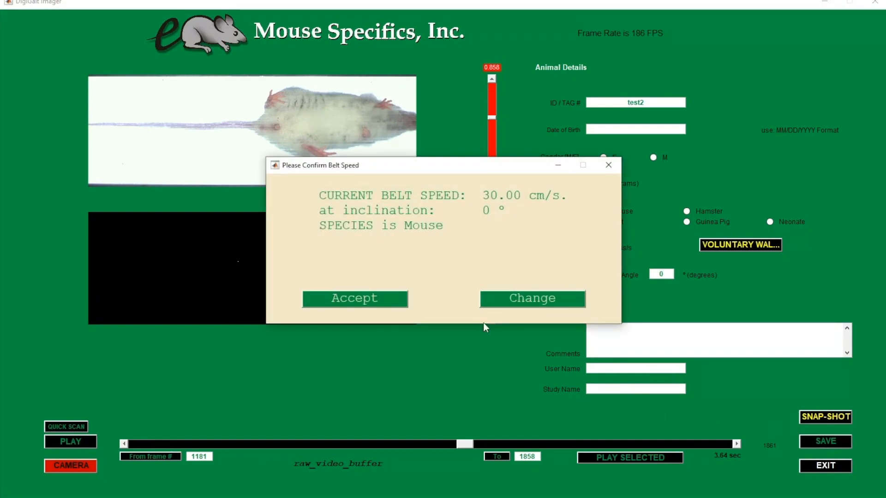
pyautogui.click(383, 298)
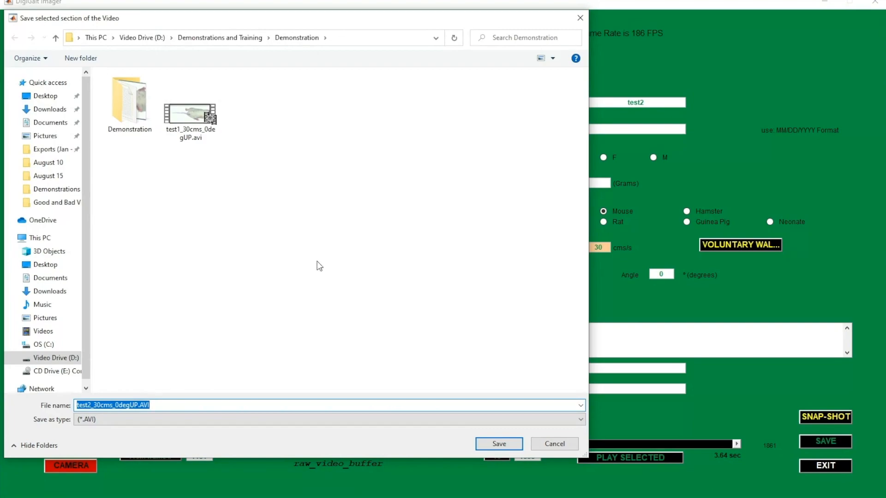
pyautogui.click(297, 41)
pyautogui.click(91, 405)
pyautogui.moveTo(91, 406); pyautogui.dragTo(134, 406)
pyautogui.click(227, 409)
pyautogui.click(499, 445)
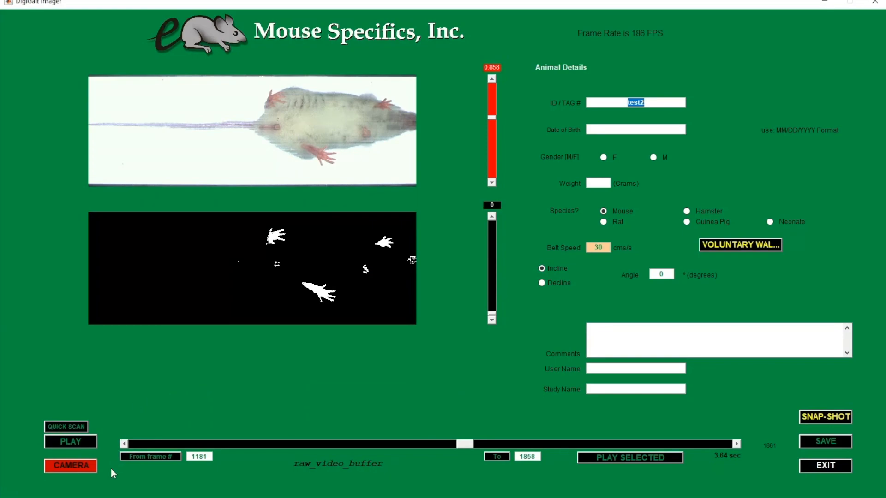
pyautogui.click(82, 467)
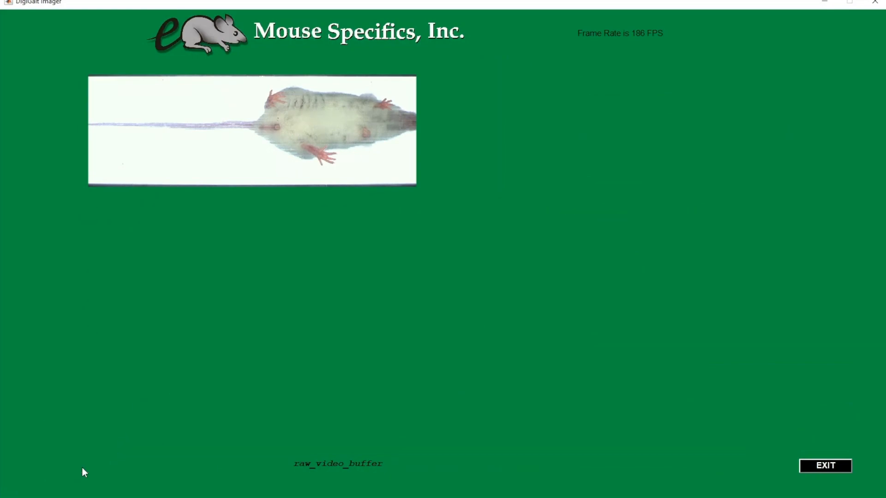